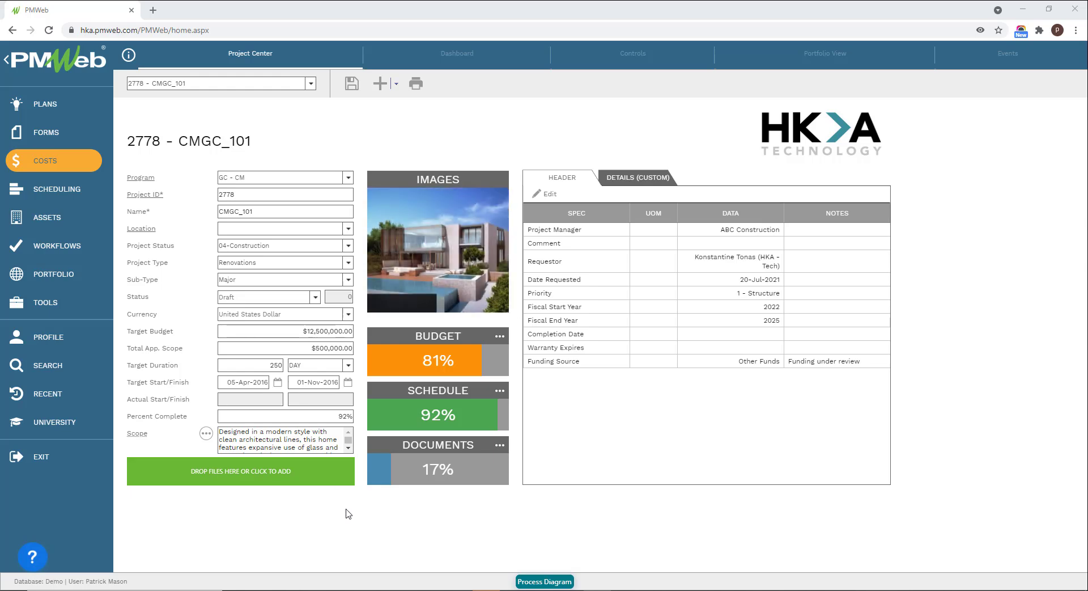
# Search the help assistant for "bud" and start the Create a Budget walkthrough.
pyautogui.click(33, 559)
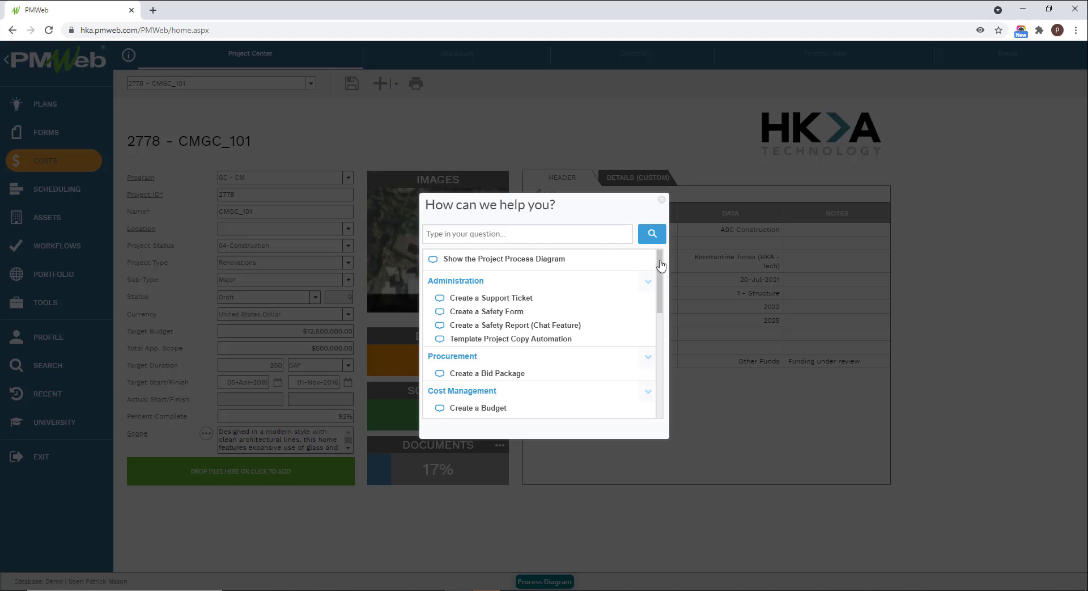
pyautogui.moveTo(661, 265); pyautogui.dragTo(653, 187)
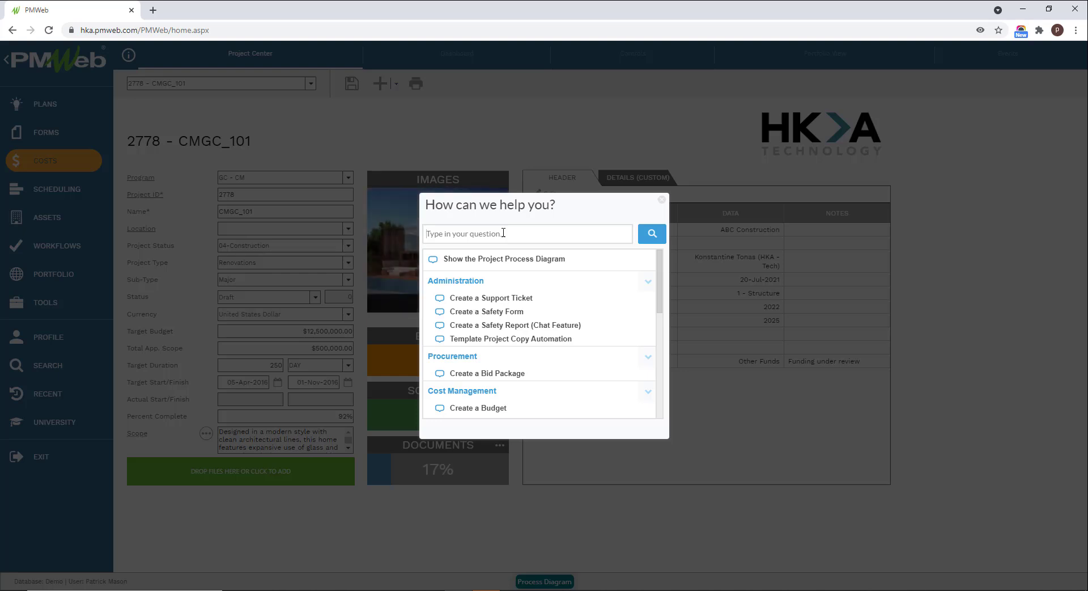
pyautogui.write('bud')
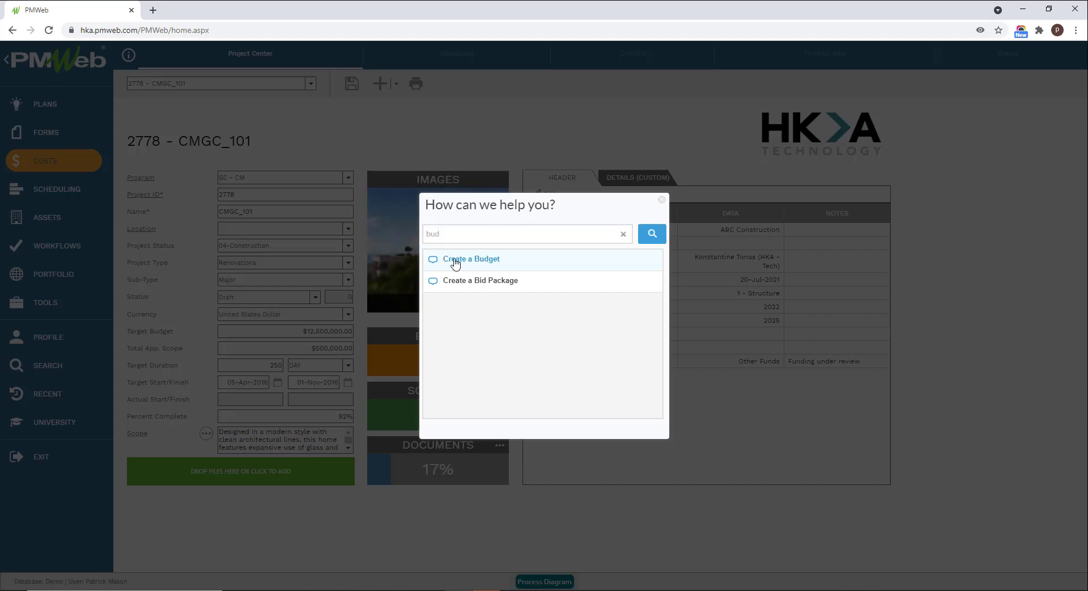
pyautogui.click(478, 262)
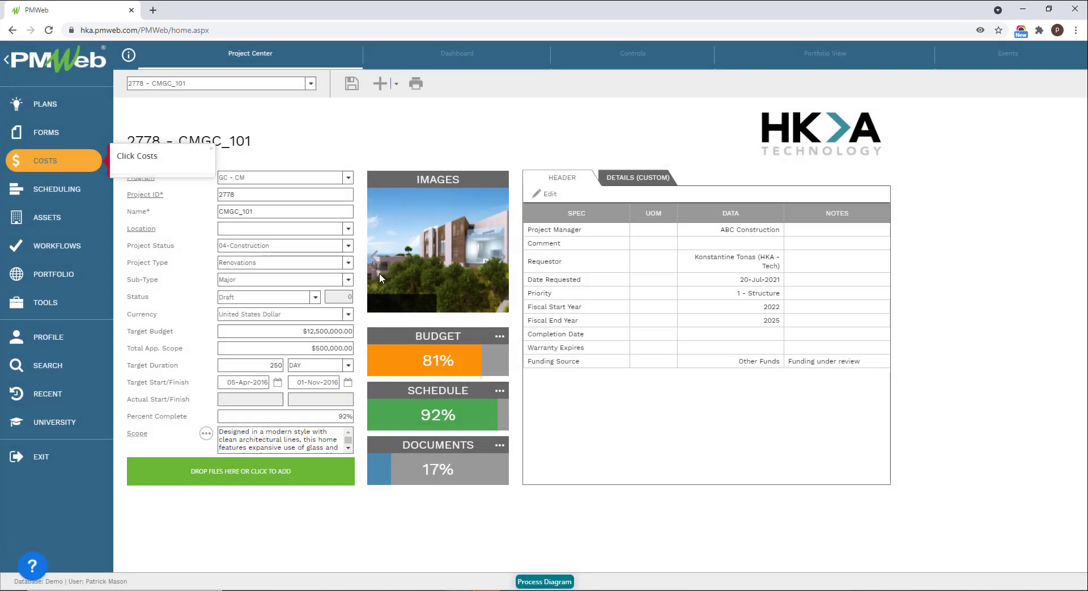
# Follow the walkthrough to the Budget Requests under Costs, add a new budget request and dismiss the field guidance.
pyautogui.click(46, 170)
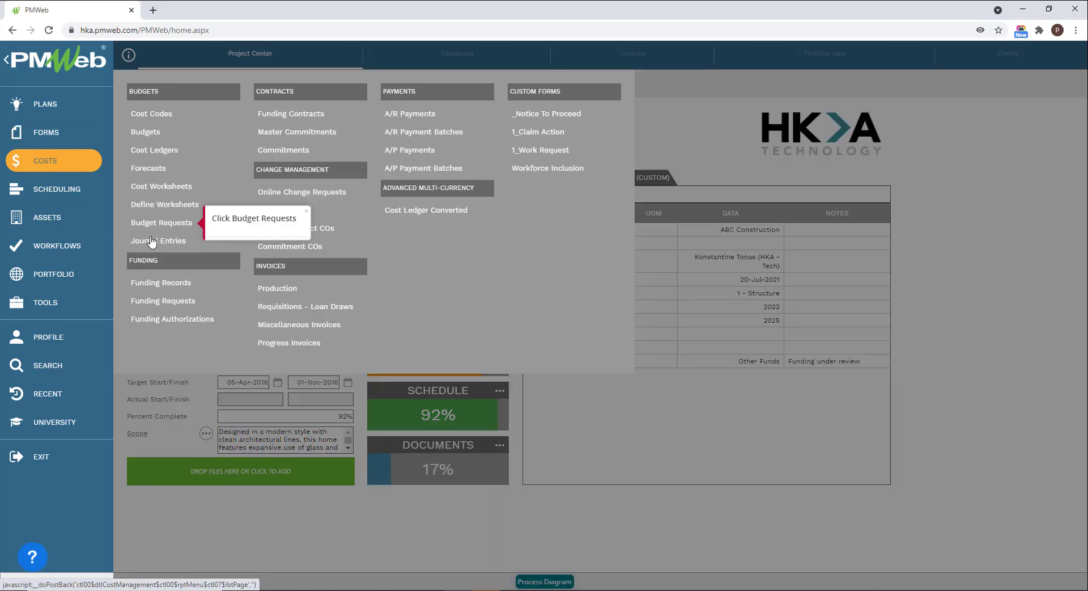
pyautogui.click(172, 225)
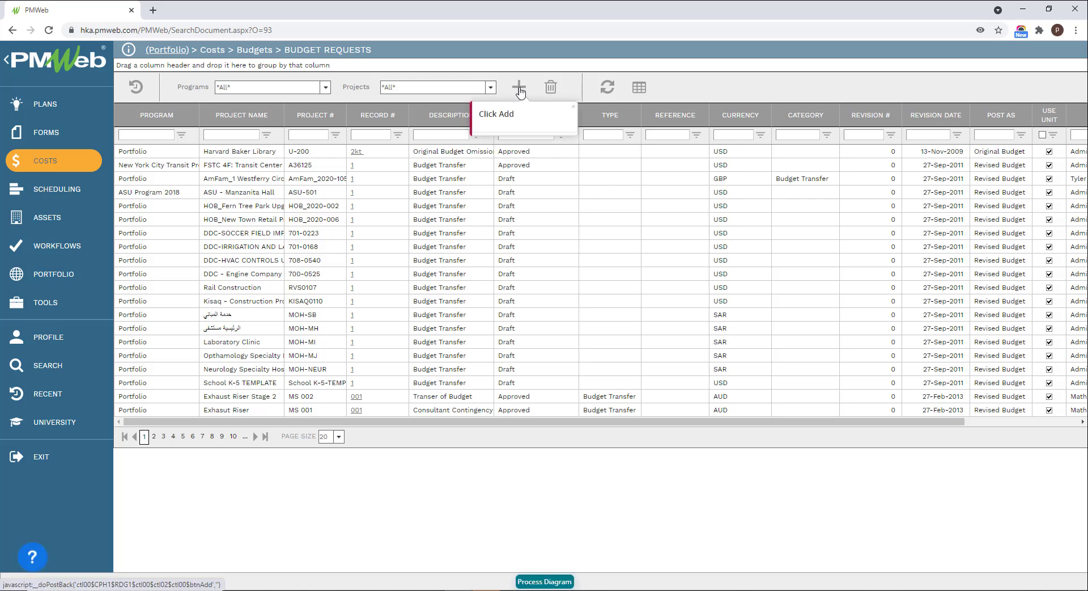
pyautogui.click(519, 89)
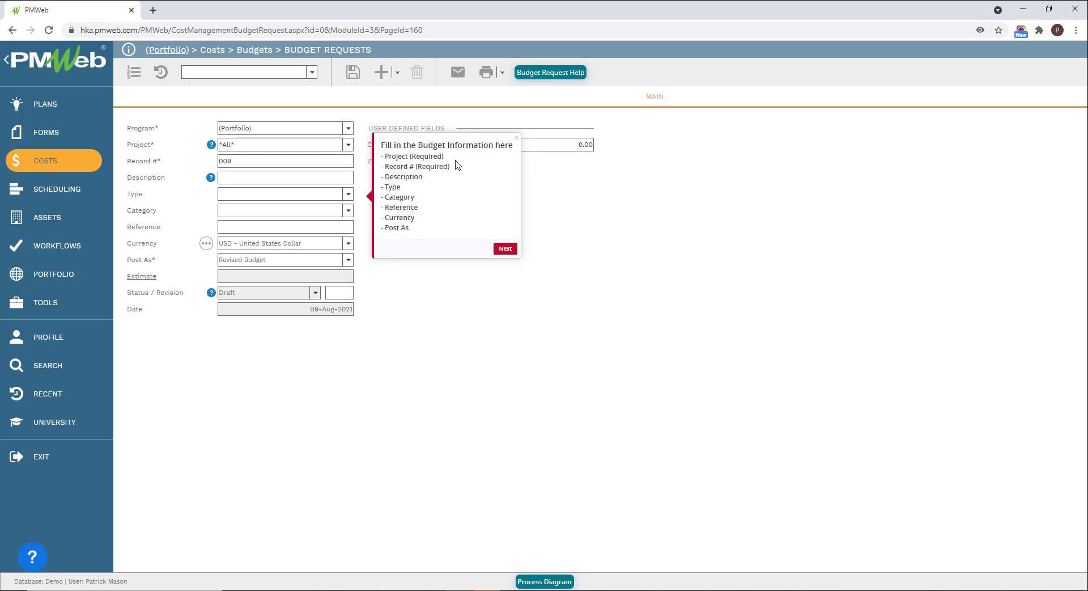
pyautogui.click(520, 142)
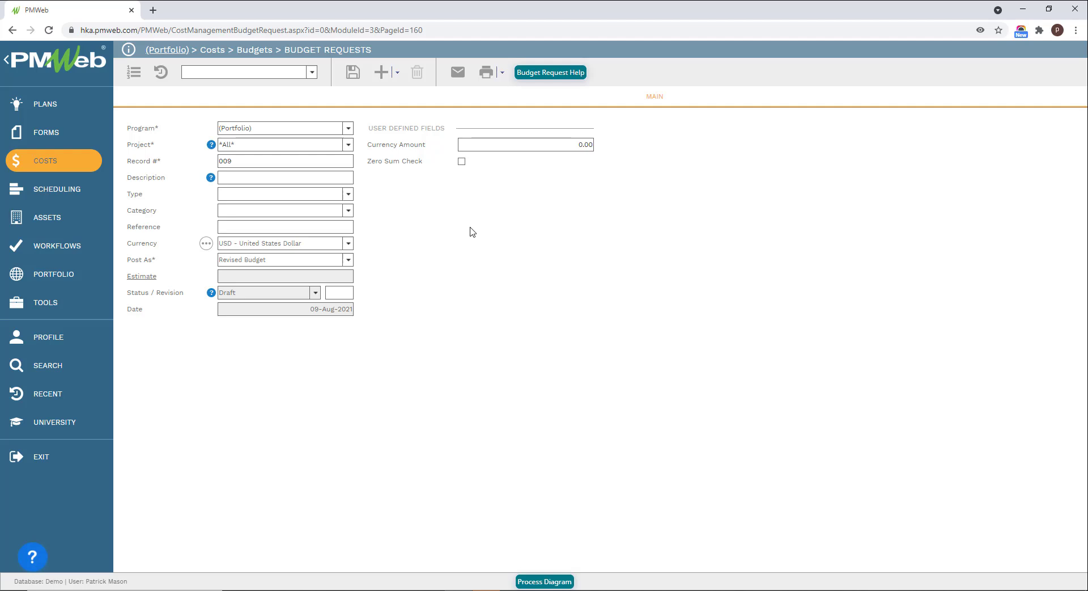
# Reopen the budget request help, read the naming convention hint for the Description field and close the guidance.
pyautogui.click(556, 76)
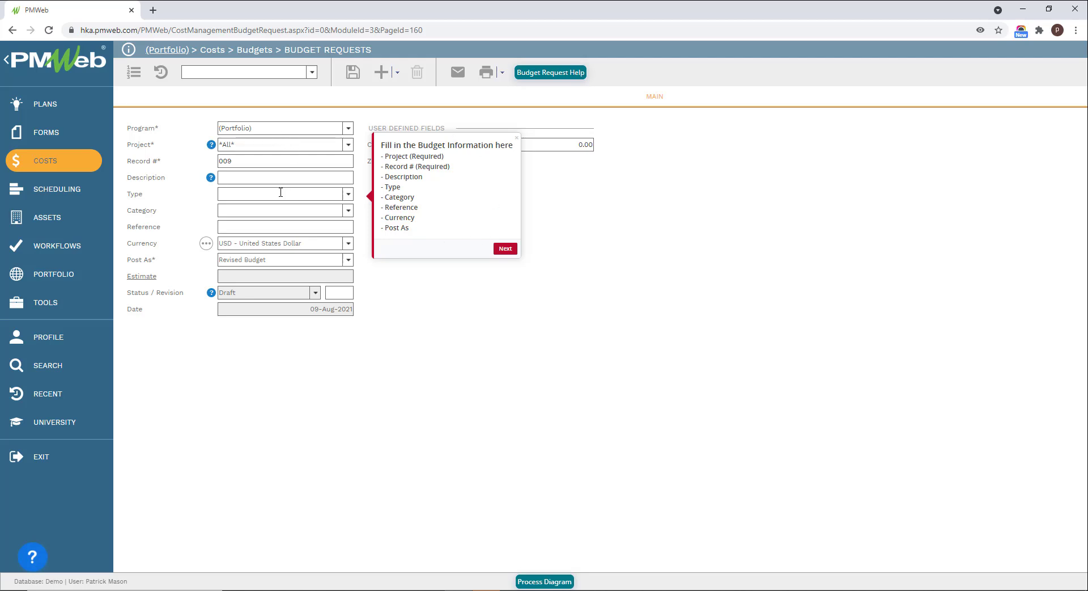
pyautogui.moveTo(212, 179)
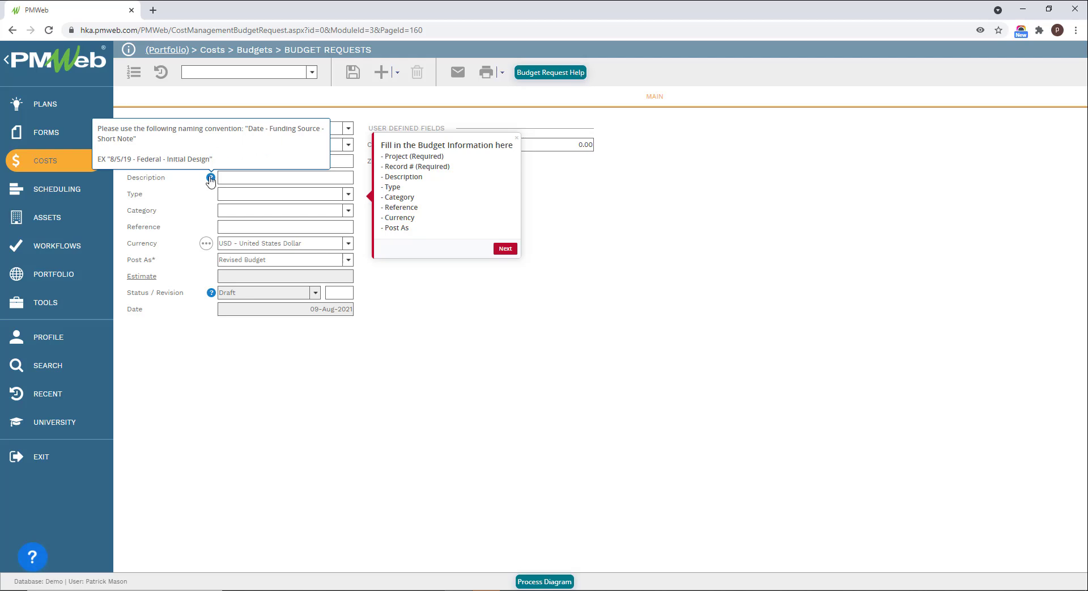
pyautogui.click(228, 180)
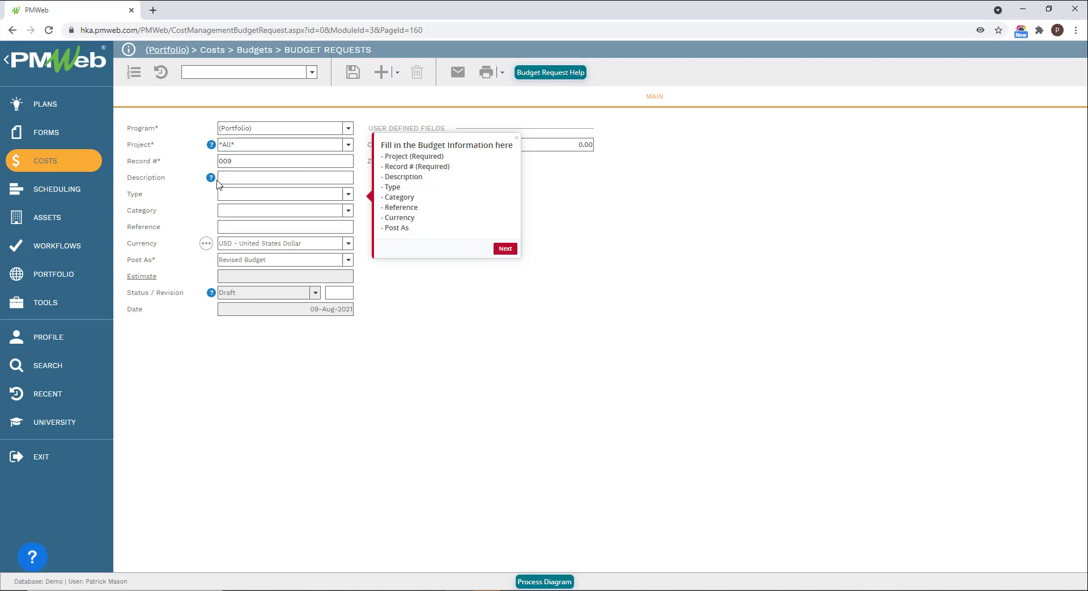
pyautogui.moveTo(212, 181)
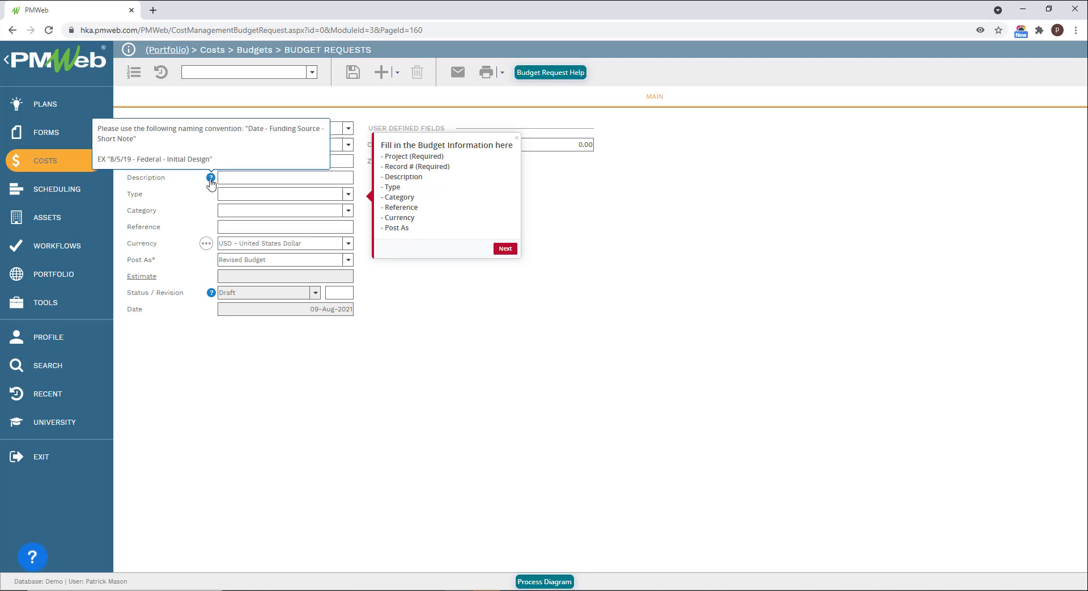
pyautogui.click(517, 141)
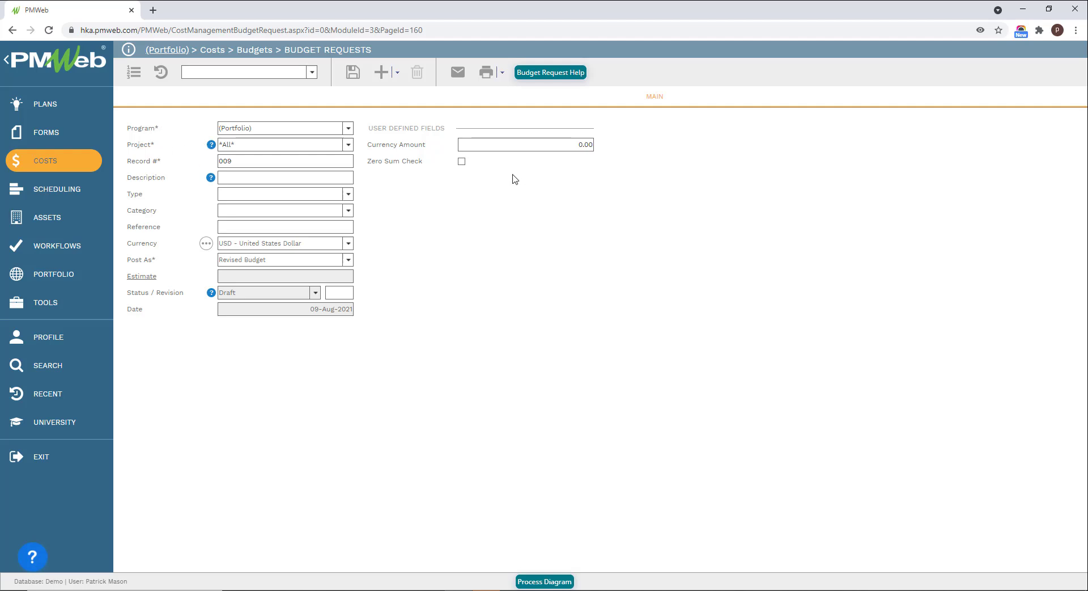
# Test the Currency Amount validation by clearing the amount and trying to save the budget request.
pyautogui.click(513, 144)
pyautogui.click(573, 159)
pyautogui.moveTo(602, 152)
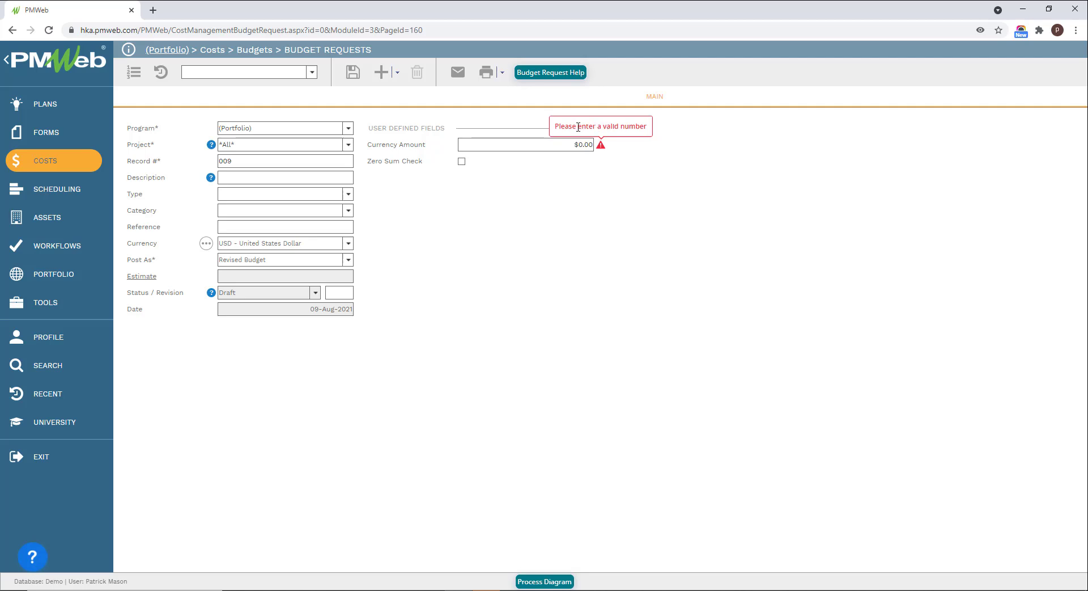
pyautogui.click(553, 145)
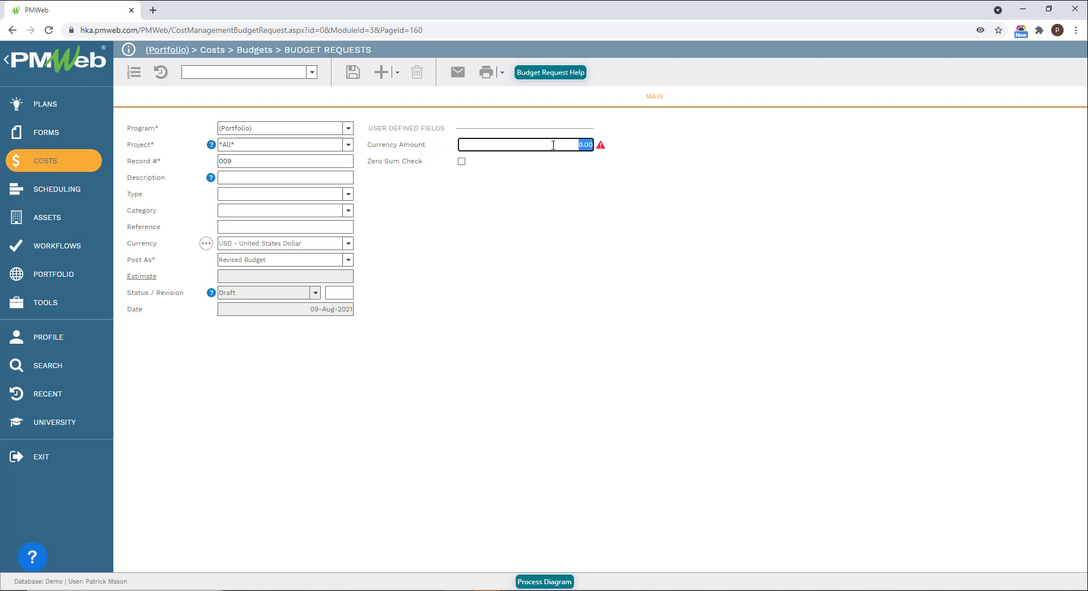
pyautogui.press('BackSpace')
pyautogui.click(355, 74)
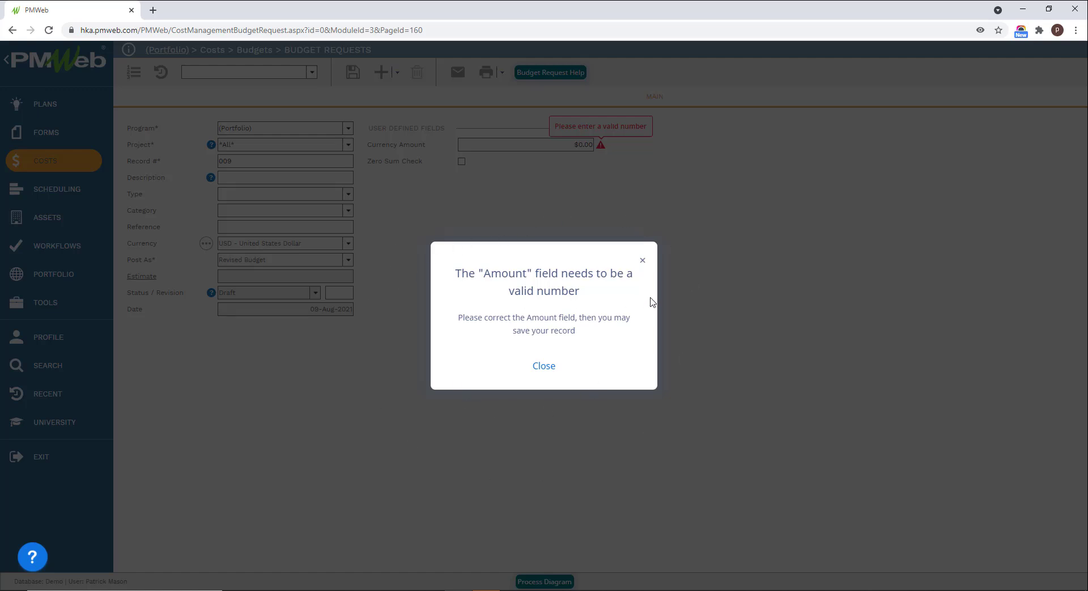
pyautogui.click(643, 262)
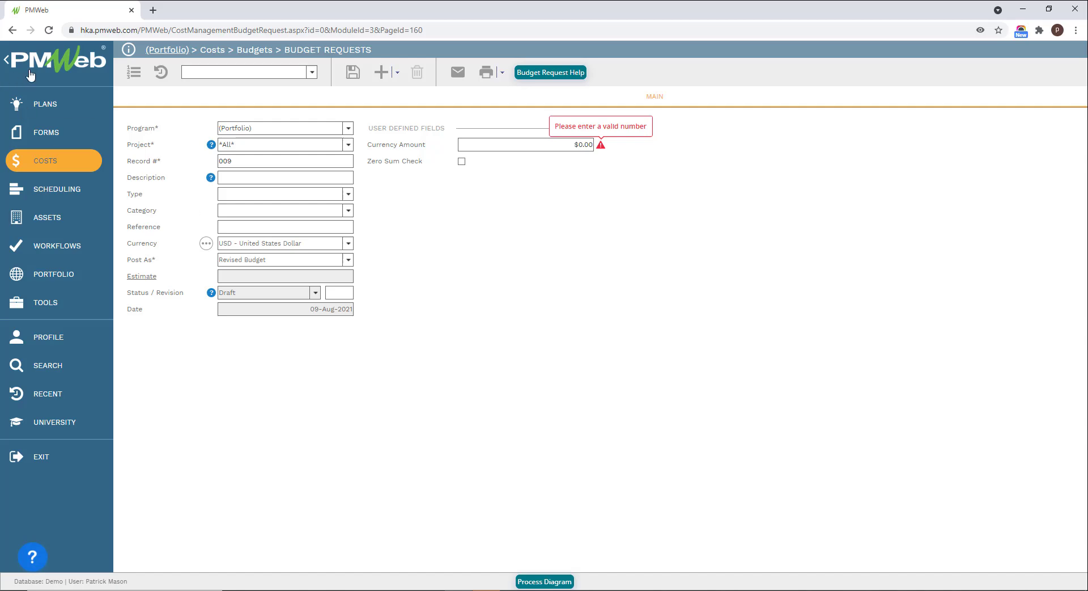
# Return to the project home page, launch the Create a Safety Form walkthrough and dismiss its guidance.
pyautogui.click(57, 73)
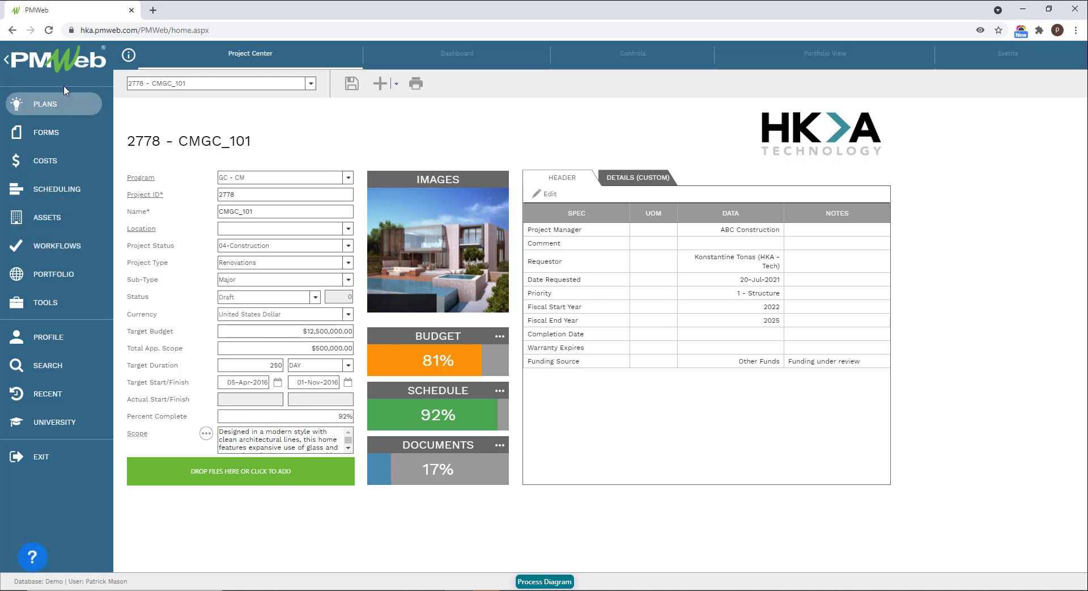
pyautogui.click(48, 547)
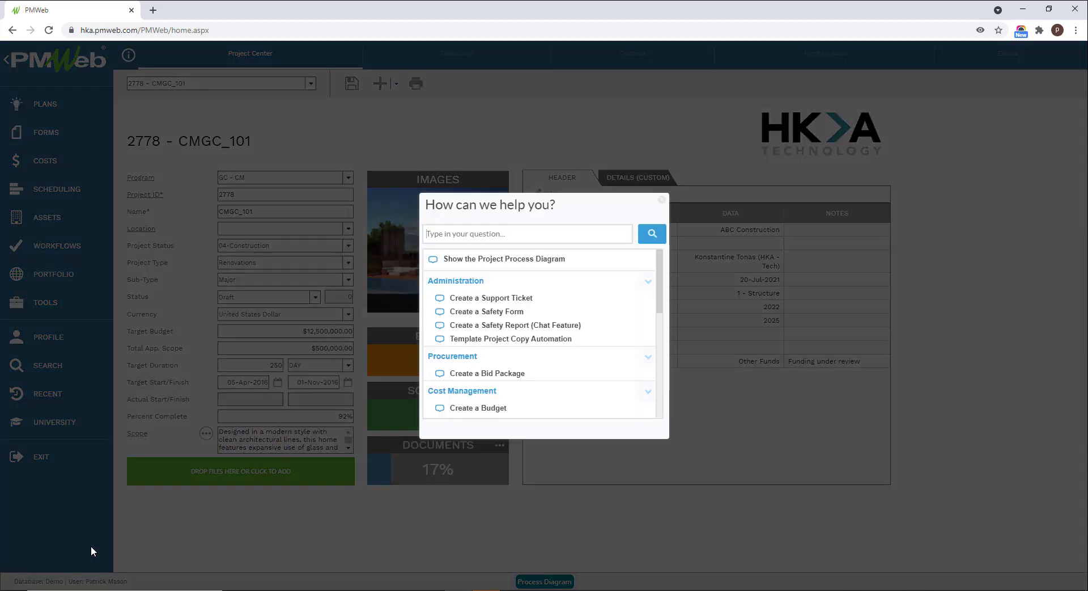
pyautogui.click(492, 310)
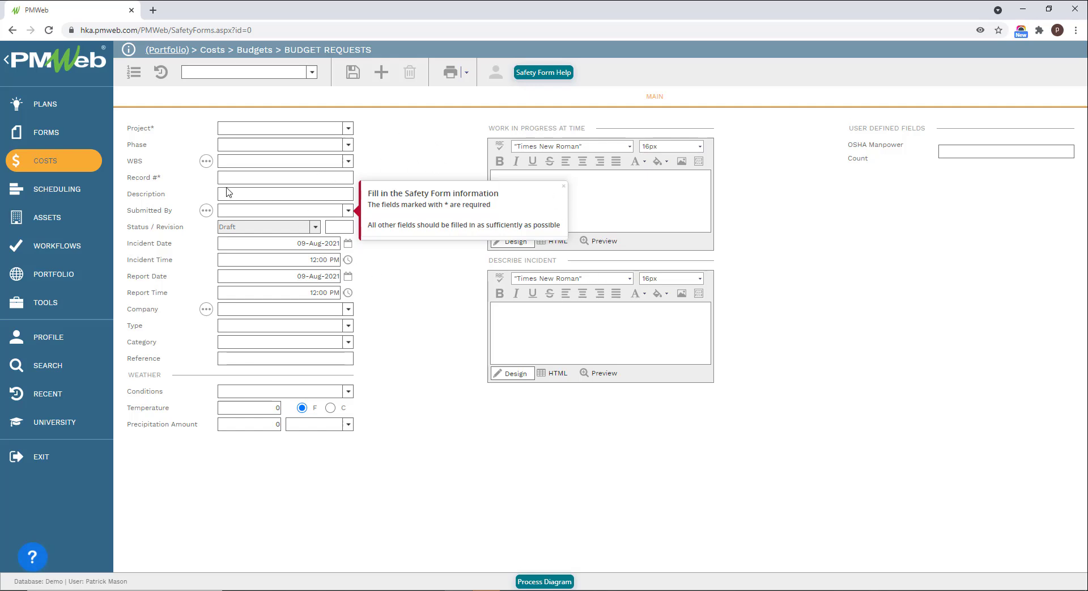
pyautogui.click(566, 190)
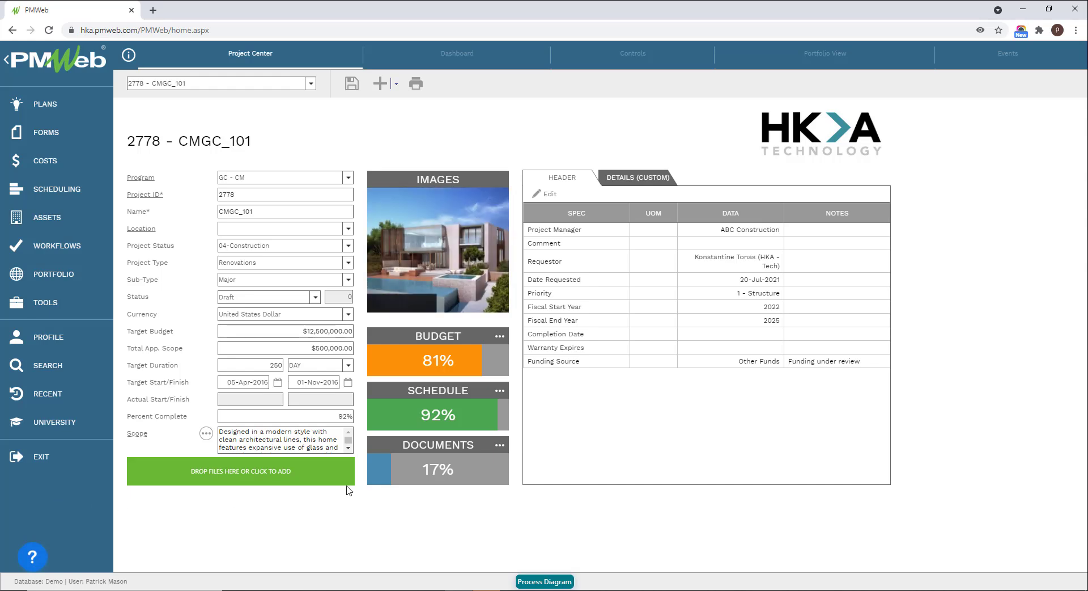
# Start Create a Safety Report (Chat Feature) from the help assistant and choose 2018 - 03 as the reporting period.
pyautogui.click(33, 583)
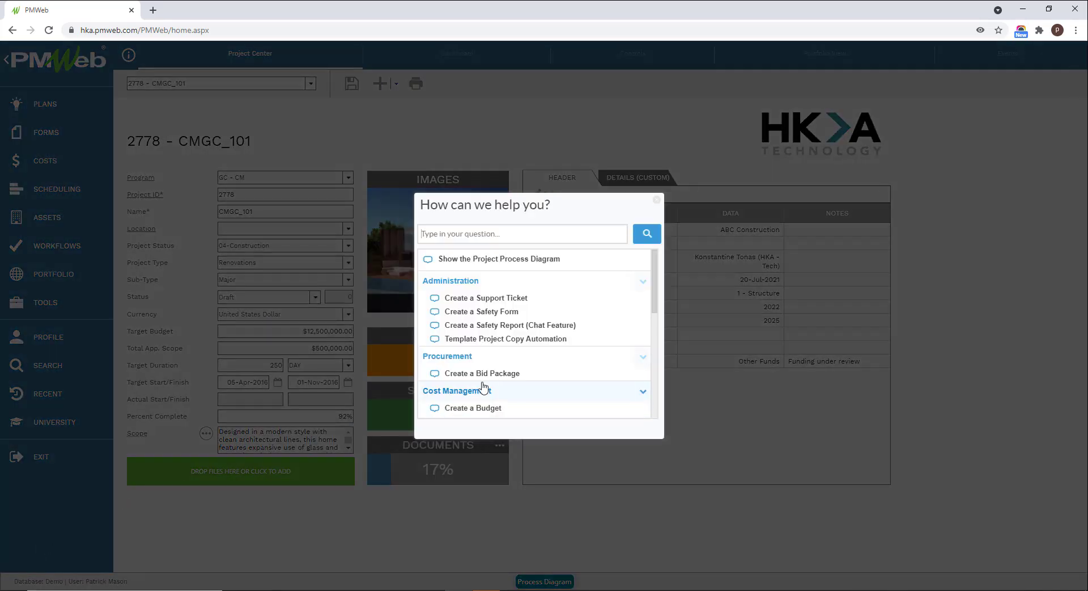
pyautogui.click(502, 328)
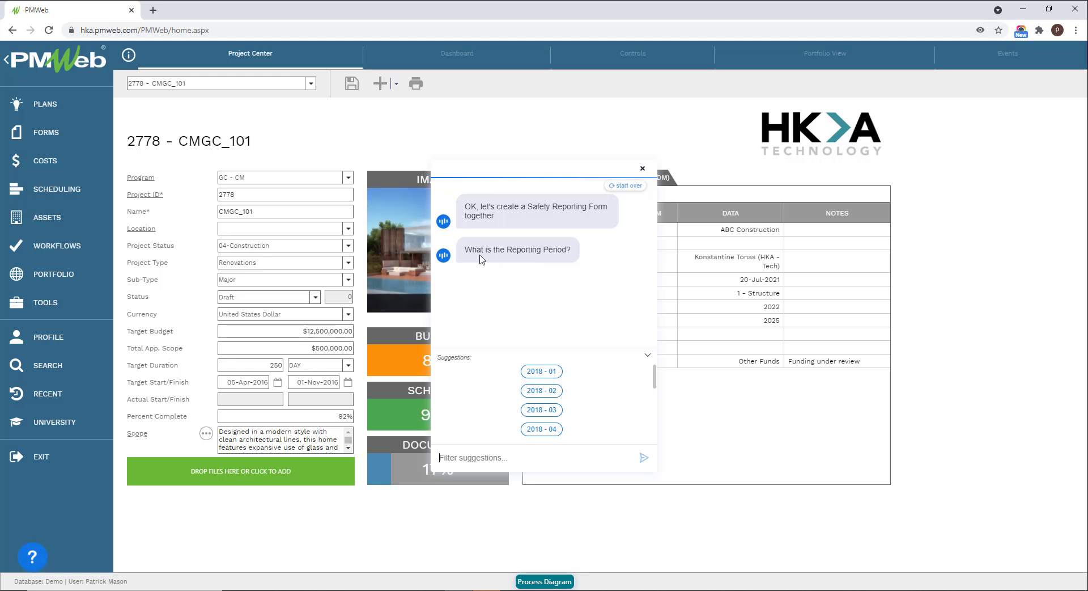
pyautogui.click(540, 409)
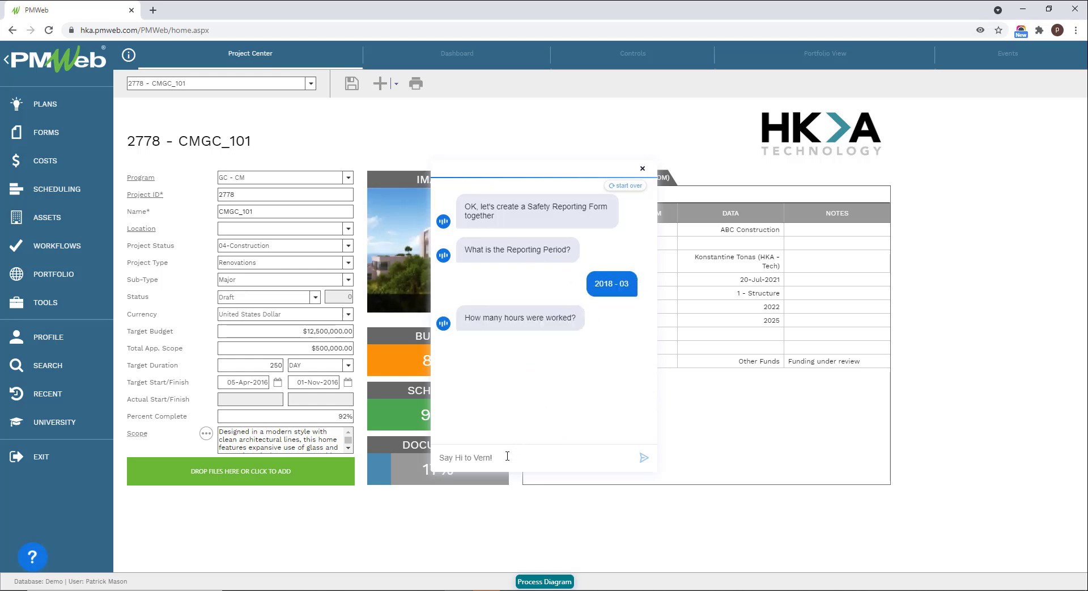
# Answer the chat with 70 hours worked, 67 recordable incidents and the note "Here are all my additional notes".
pyautogui.write('70')
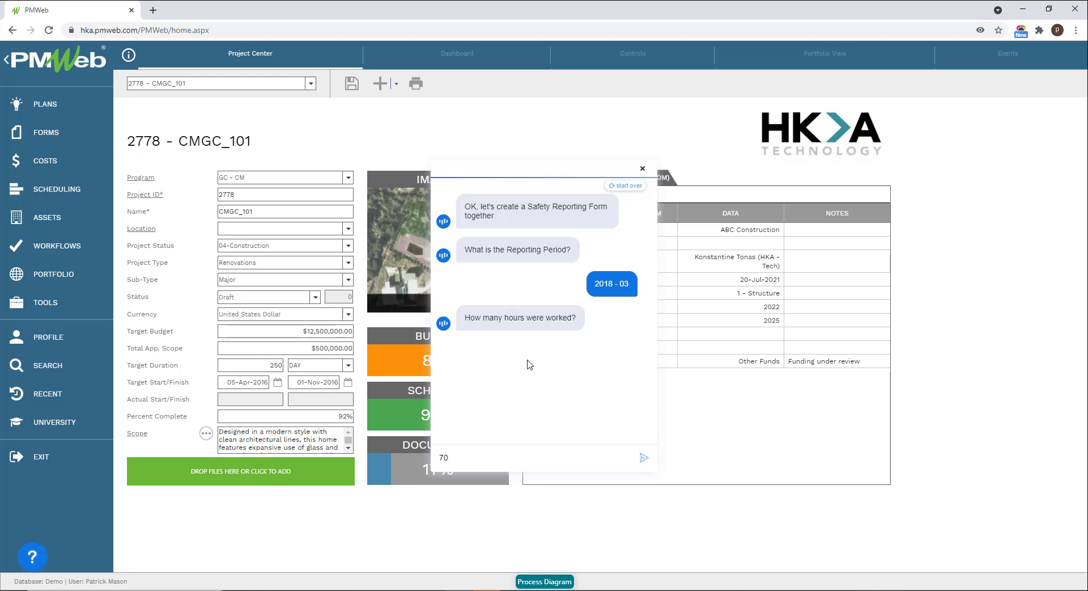
pyautogui.press('Return')
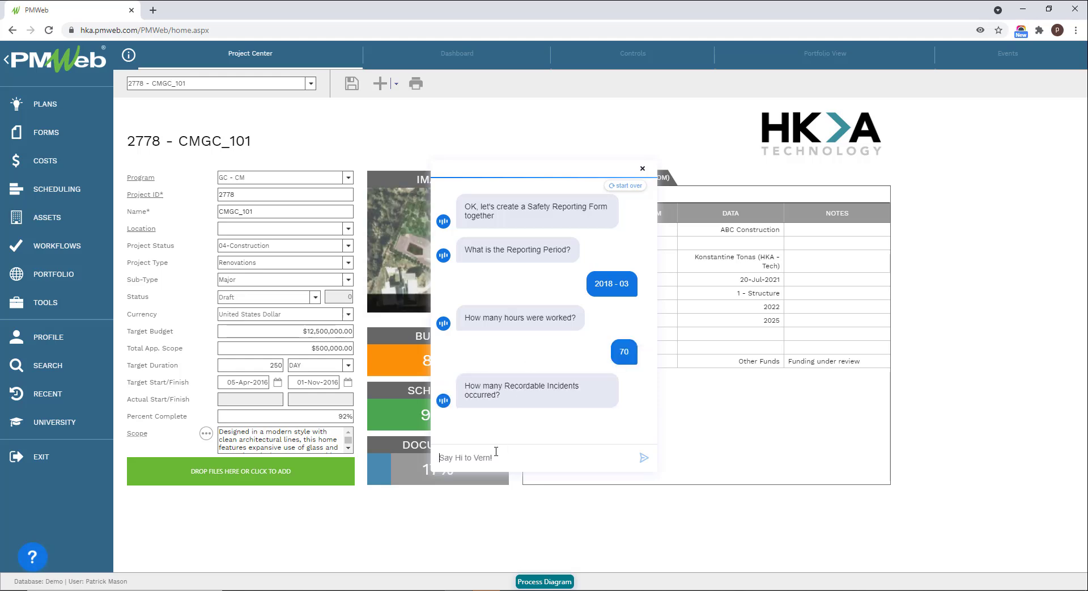
pyautogui.write('67')
pyautogui.press('Return')
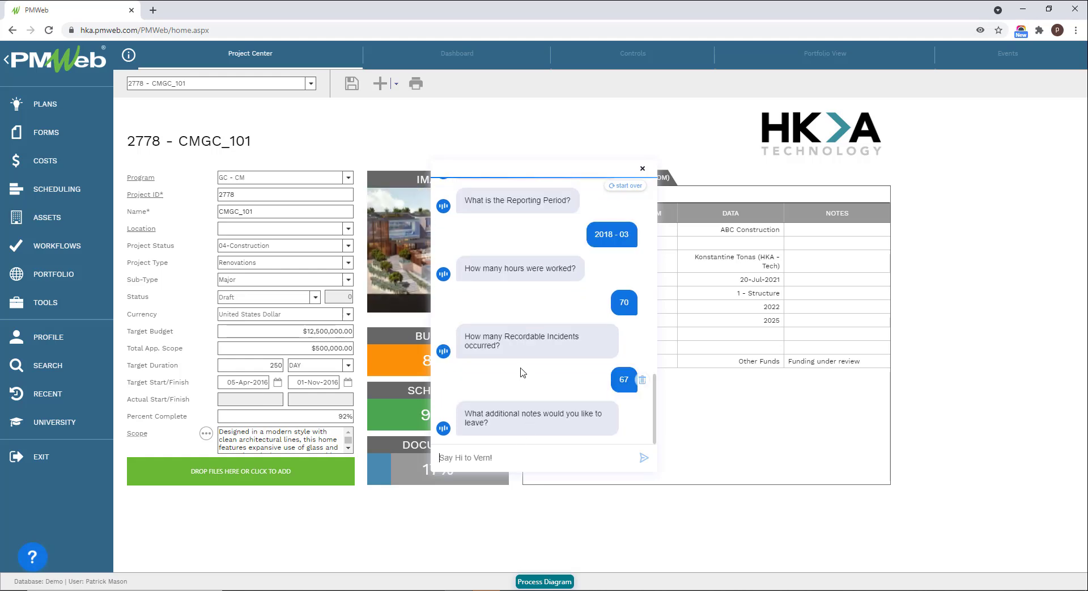
pyautogui.write('Here are all my additional notes')
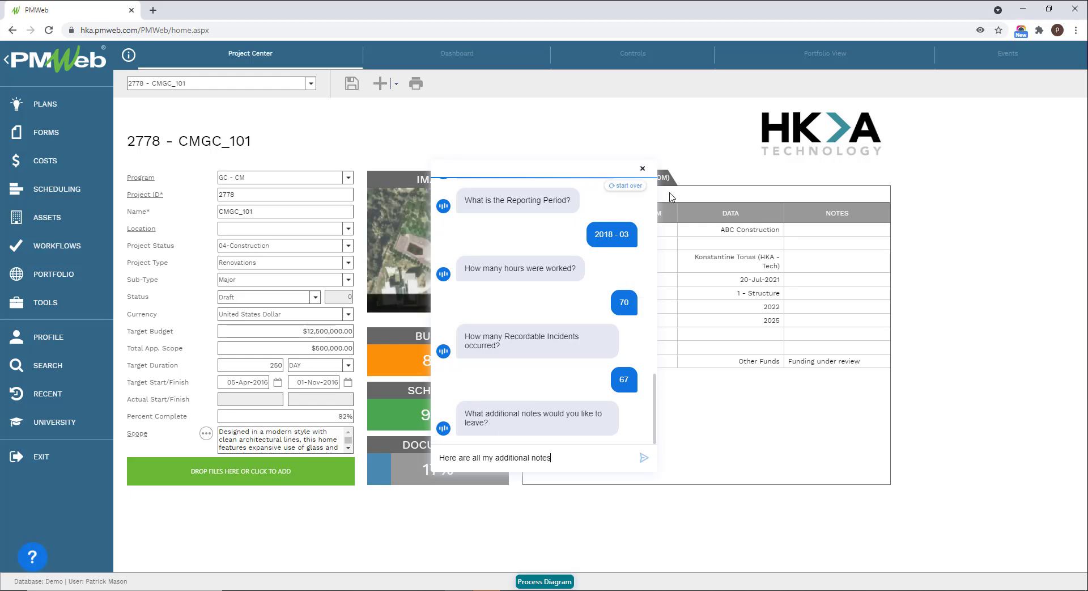
pyautogui.click(644, 459)
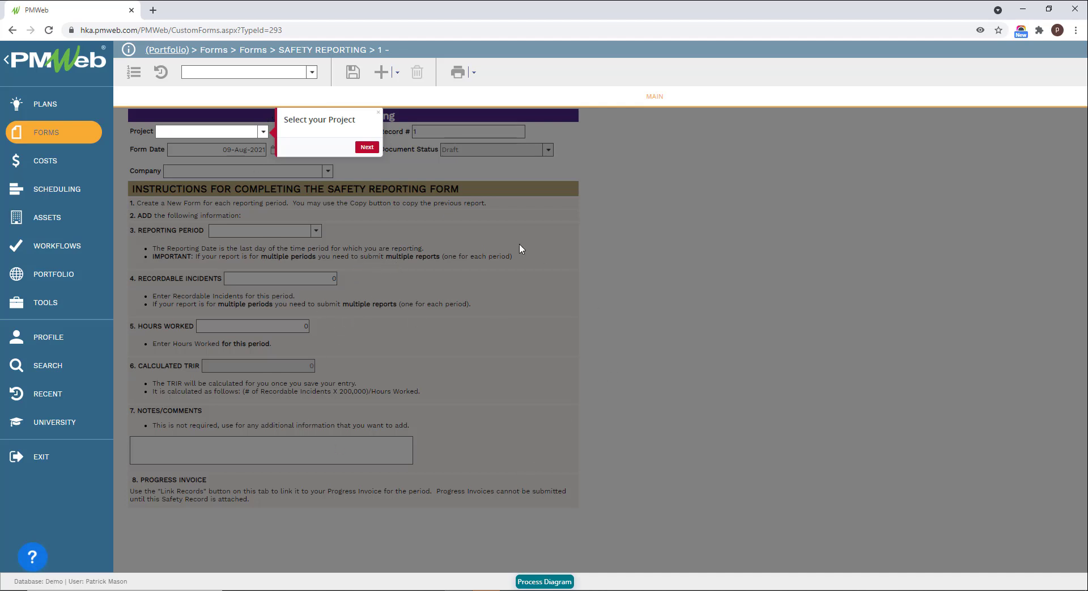
# Set the safety report's project to 574 Boston Ave Renovation, choose its company and continue the walkthrough.
pyautogui.click(264, 132)
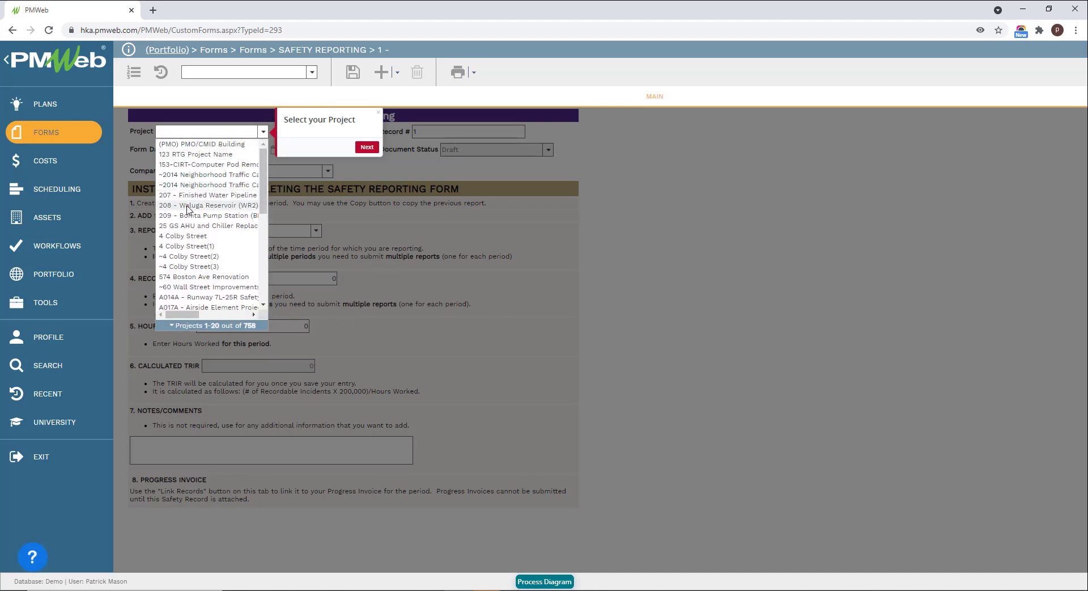
pyautogui.click(208, 276)
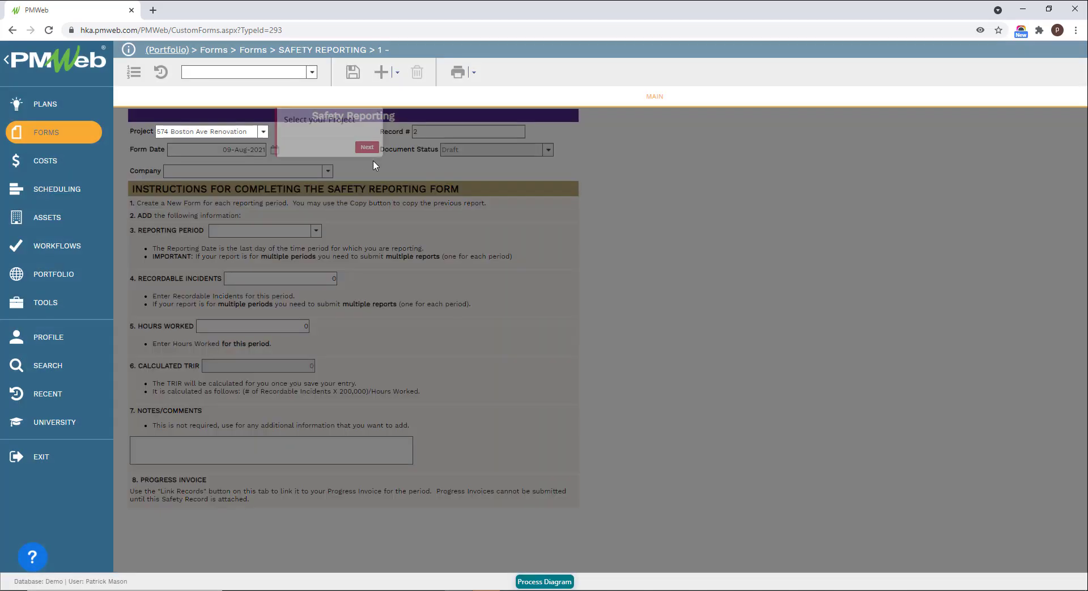
pyautogui.click(367, 147)
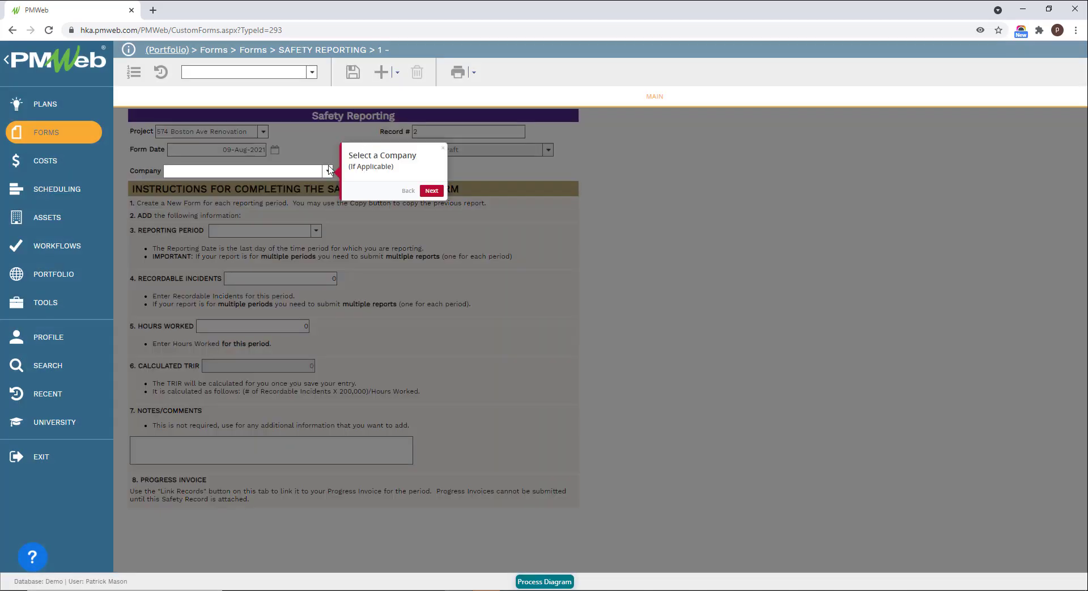
pyautogui.click(327, 170)
pyautogui.click(221, 245)
pyautogui.click(431, 191)
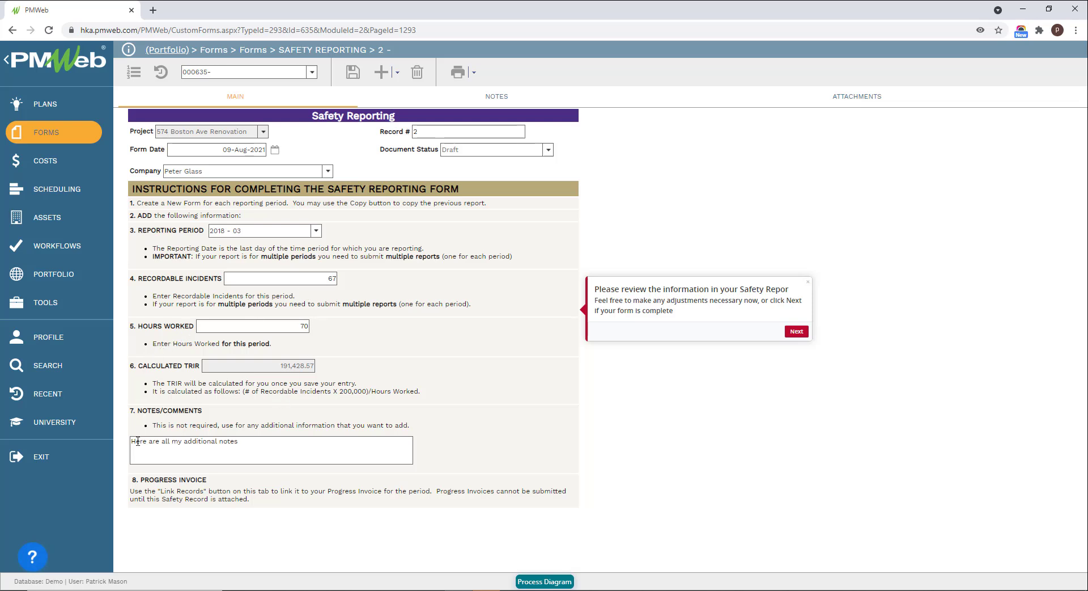
# Accept the reviewed safety report, save it and finish the walkthrough.
pyautogui.click(798, 332)
pyautogui.click(352, 73)
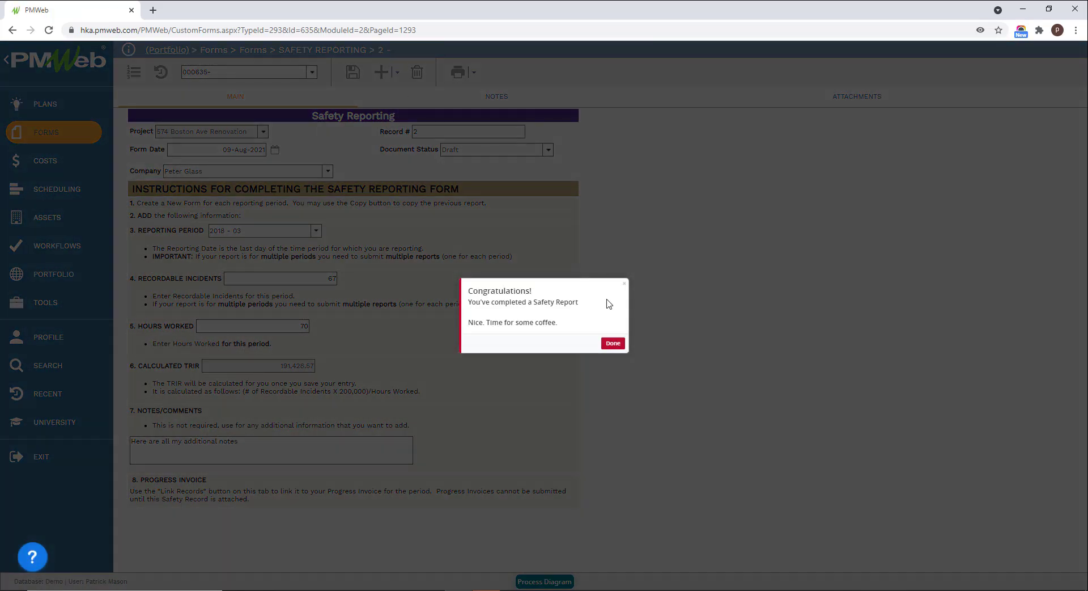
pyautogui.click(616, 346)
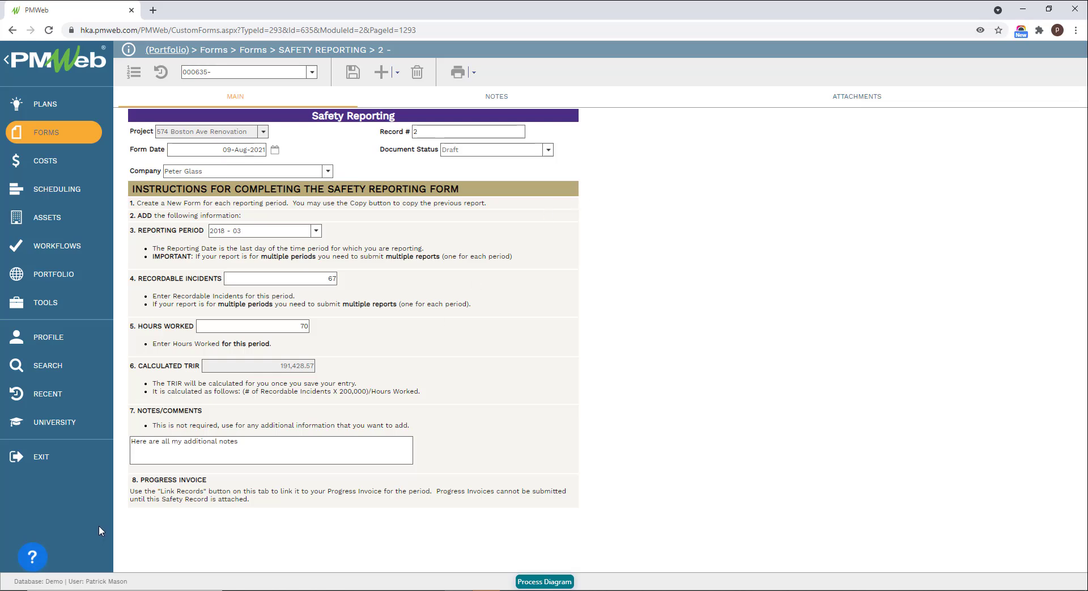
# Browse the help assistant's topics down to the Quick Reference Guides and System Admin Bundle, then close the assistant.
pyautogui.click(32, 556)
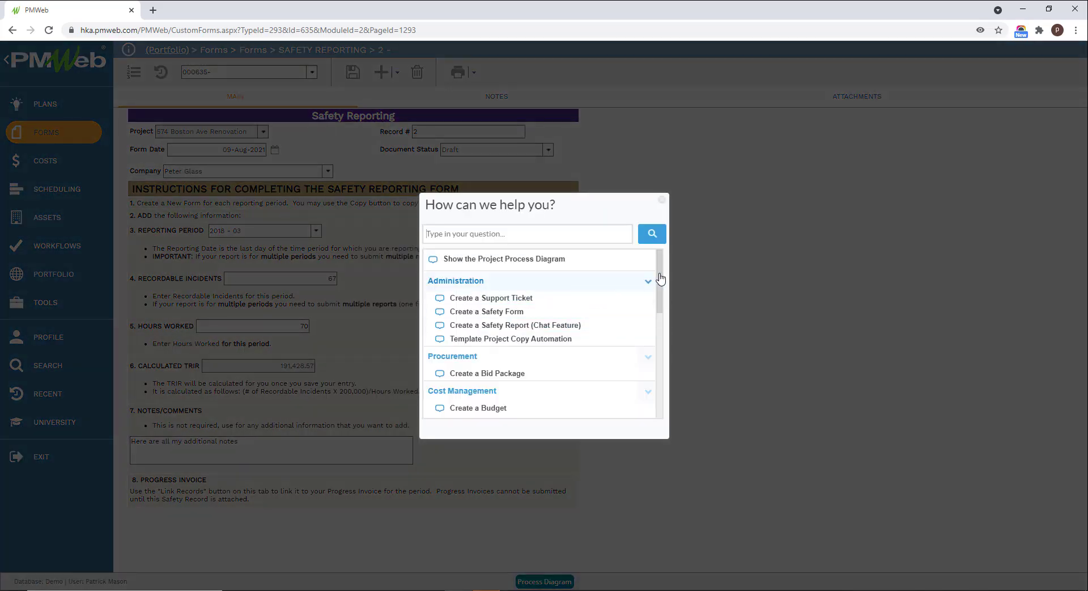
pyautogui.moveTo(666, 276); pyautogui.dragTo(664, 377)
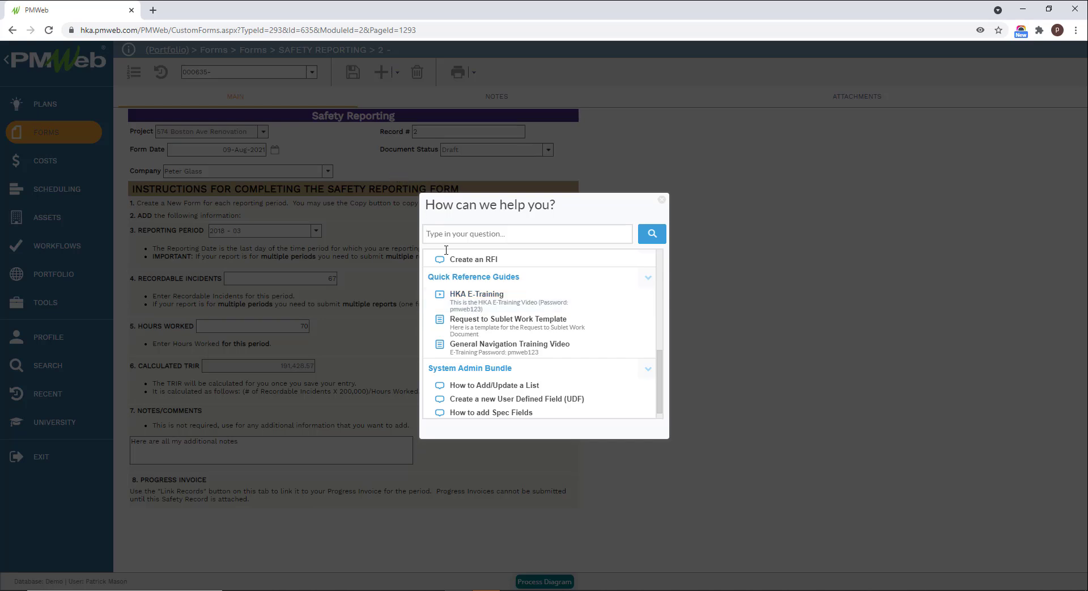
pyautogui.click(663, 202)
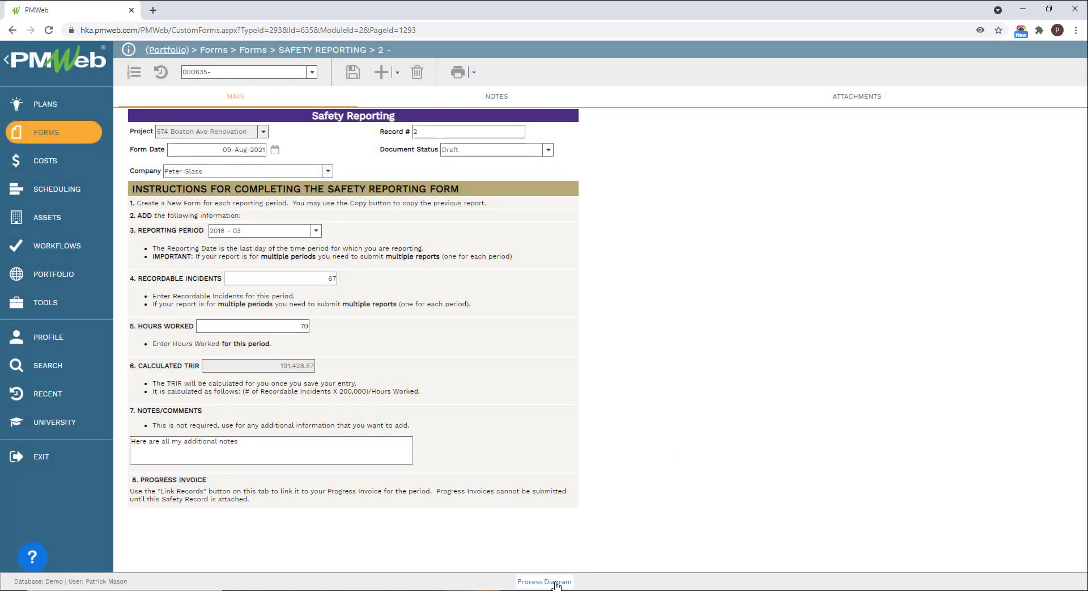
# Launch the Budgets walkthrough from the process diagram, follow it to the Budget Requests list under Costs and dismiss the guidance.
pyautogui.click(556, 583)
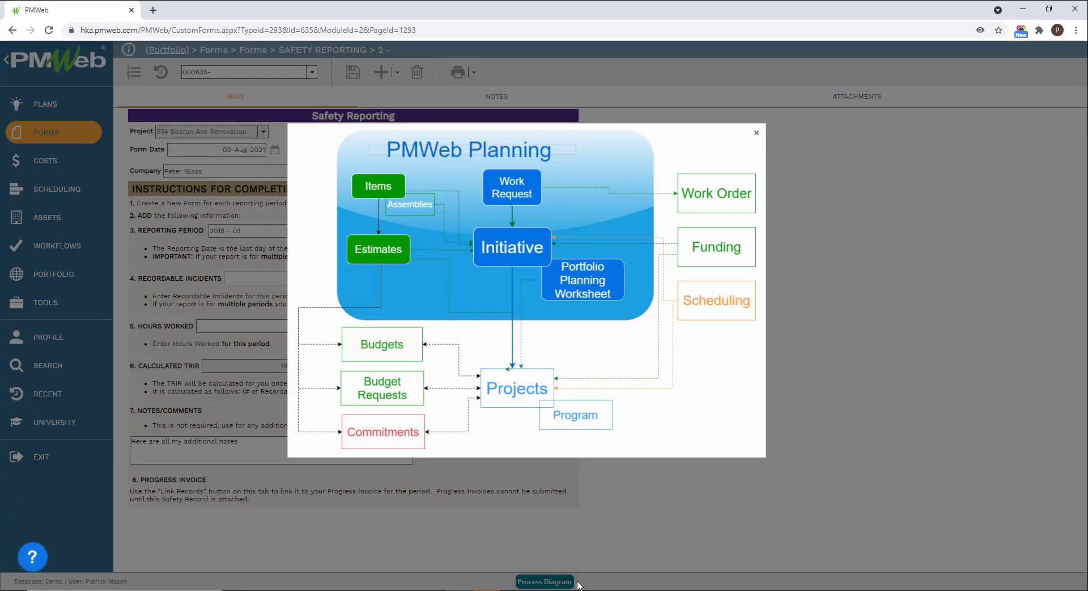
pyautogui.click(375, 346)
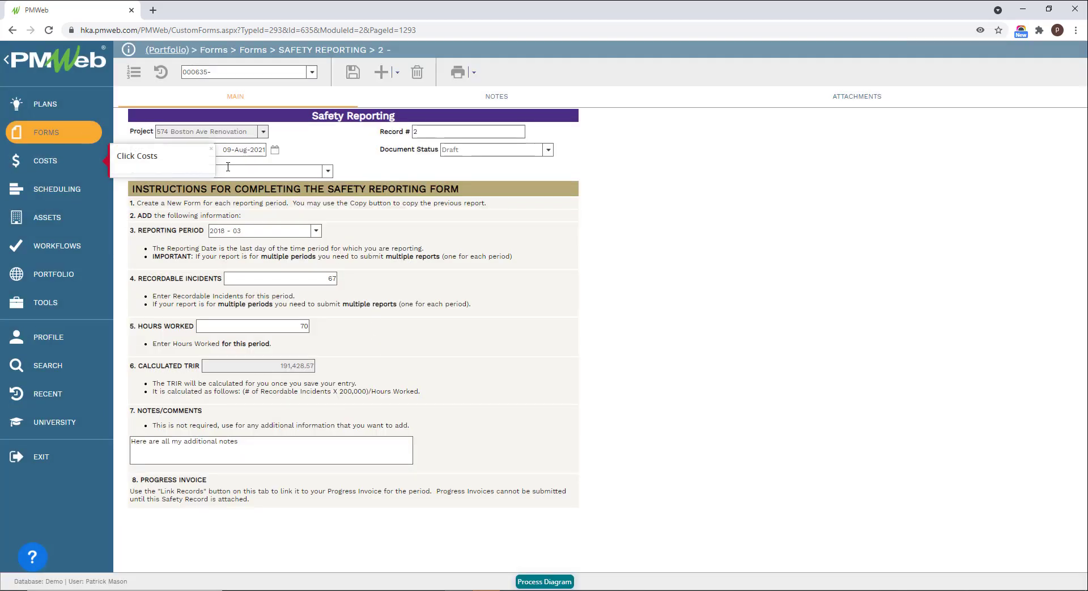
pyautogui.click(46, 162)
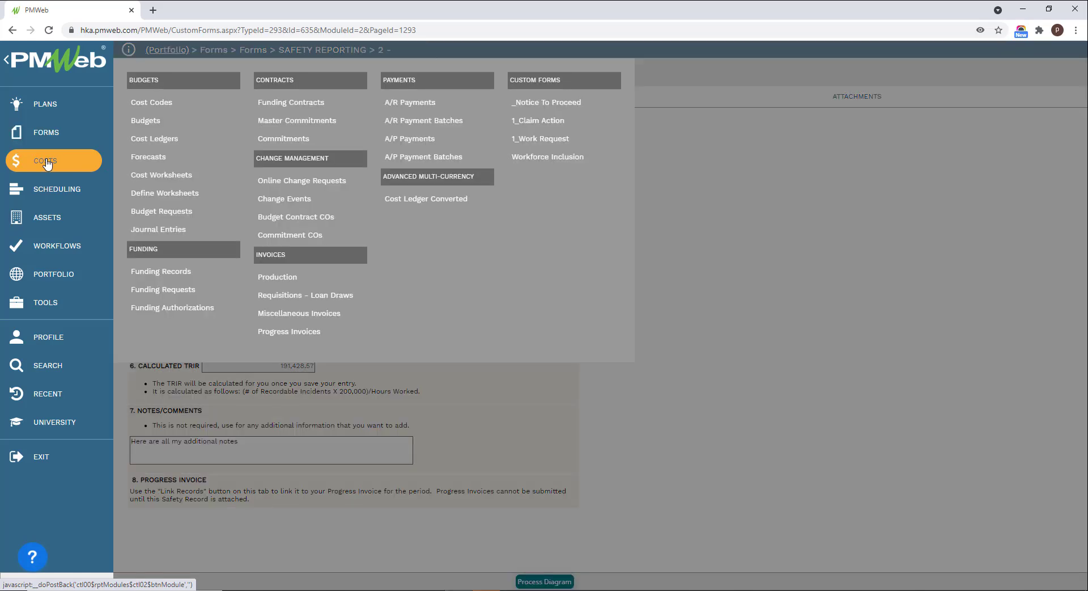
pyautogui.click(165, 211)
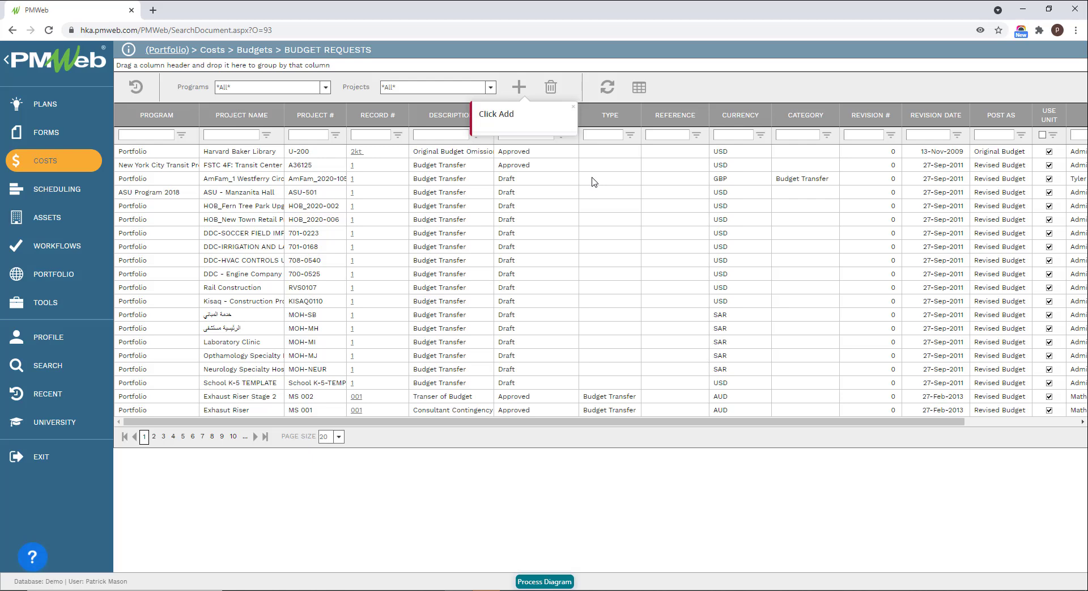
pyautogui.click(573, 108)
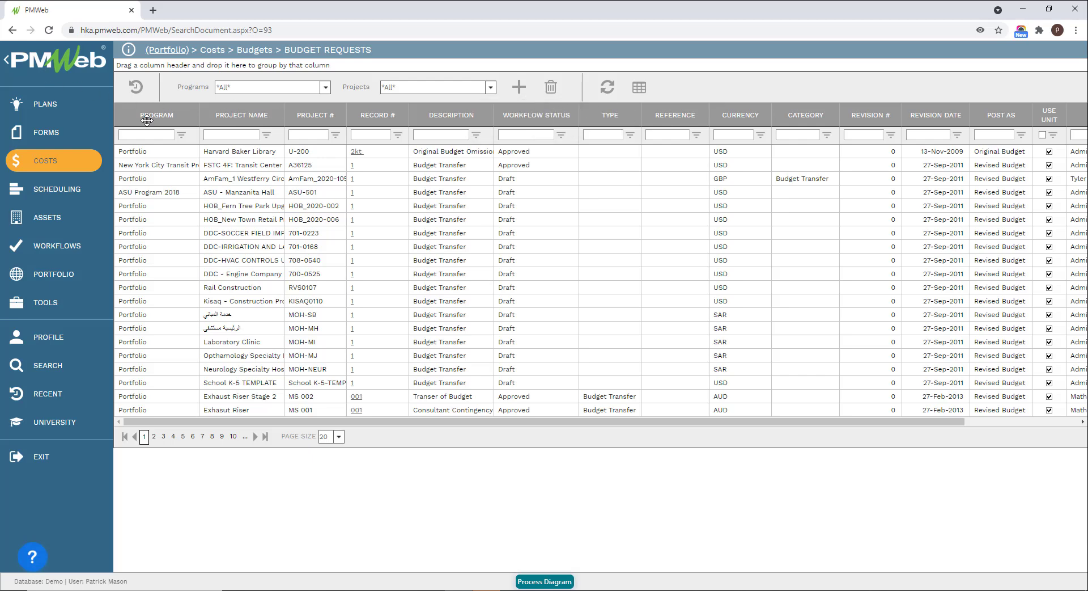